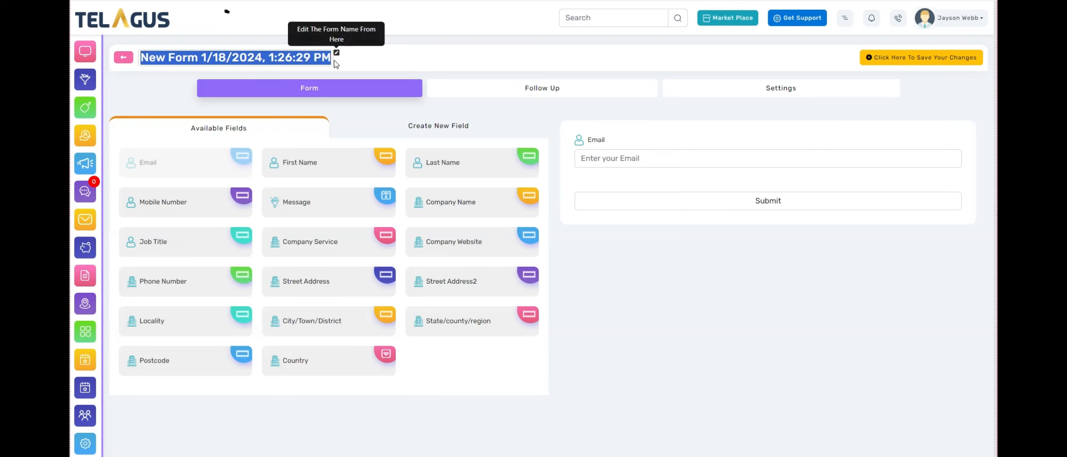
Step: Rename the form as Test Form Telsa
left_click(144, 60)
left_click_drag(143, 58, 332, 57)
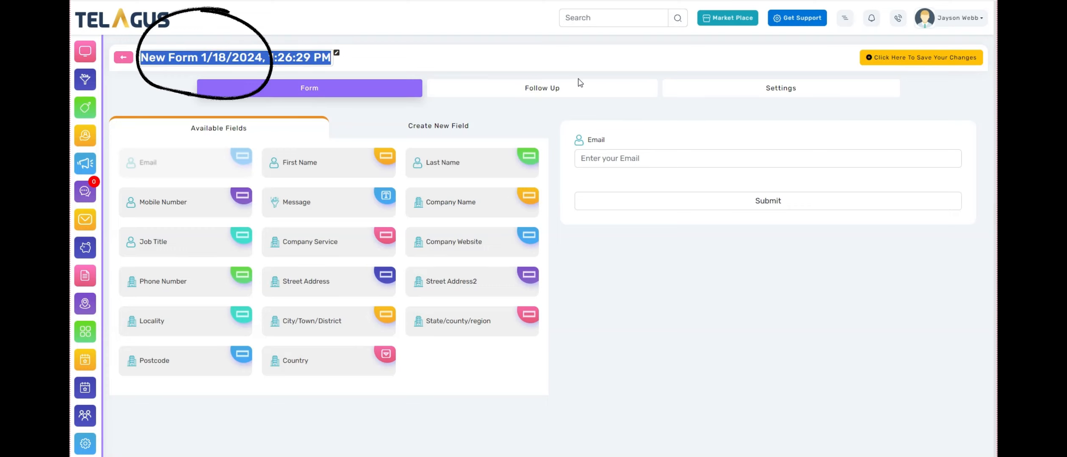
type("Test Form Telsa M")
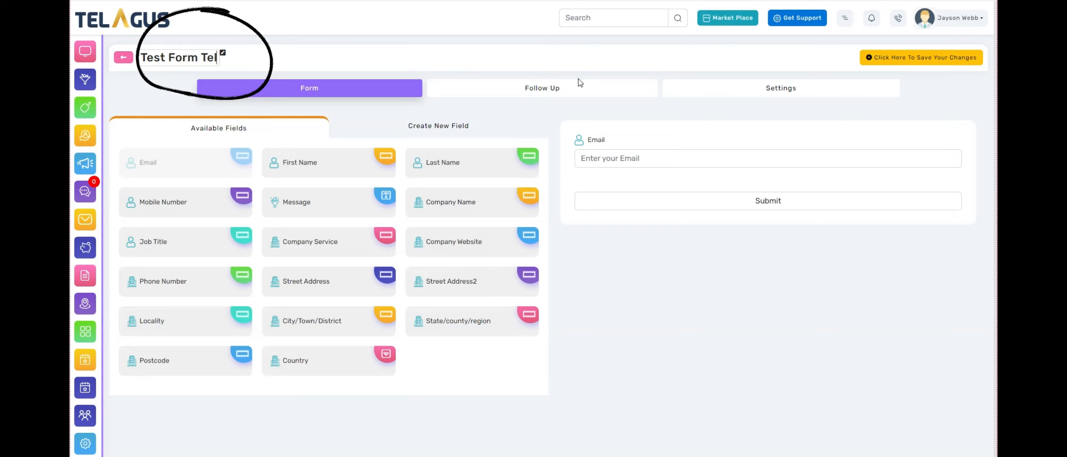
key("BackSpace")
key("BackSpace")
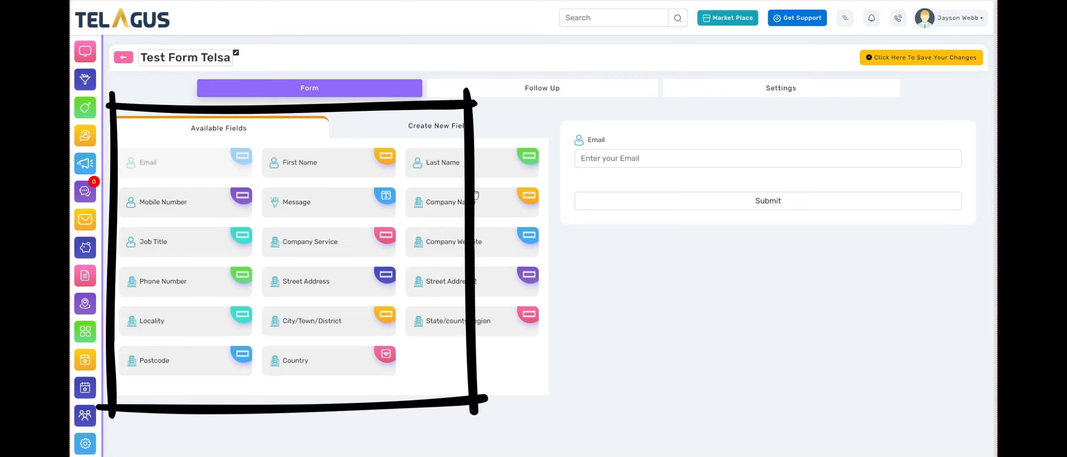
Step: Add the State/county/region field to the form and remove it again
left_click(460, 330)
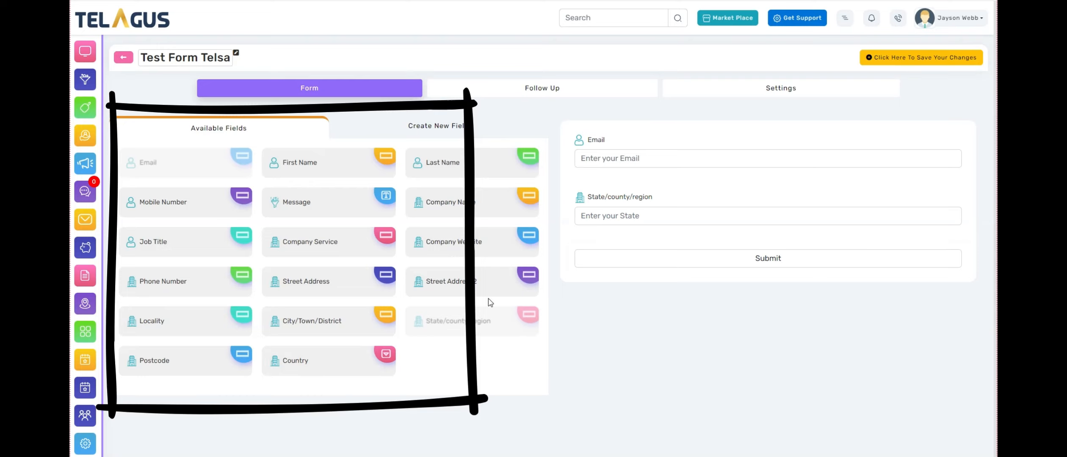
mouse_move(750, 207)
left_click(954, 196)
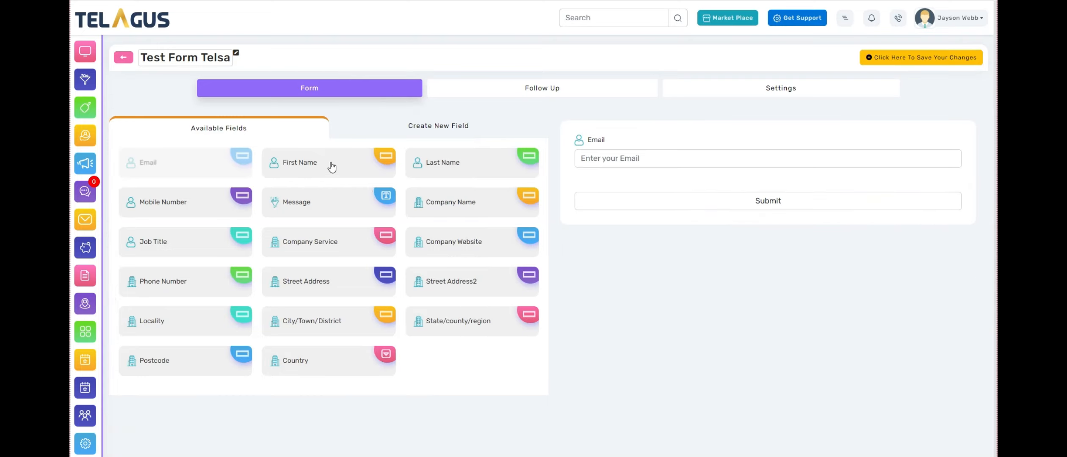
Step: Add the First Name, Last Name, Mobile Number, Message, Company Name and Country fields to the form
left_click(584, 156)
left_click(670, 136)
left_click(310, 164)
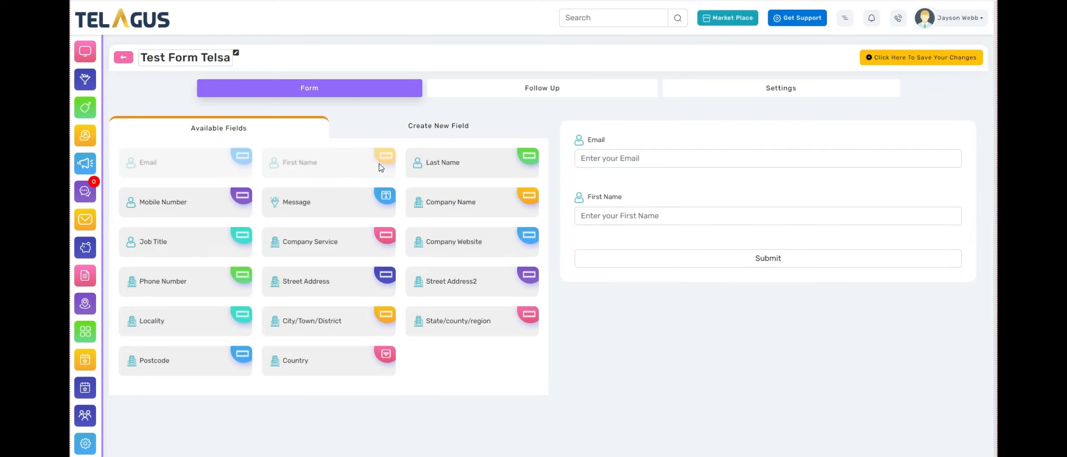
left_click(459, 168)
left_click(139, 207)
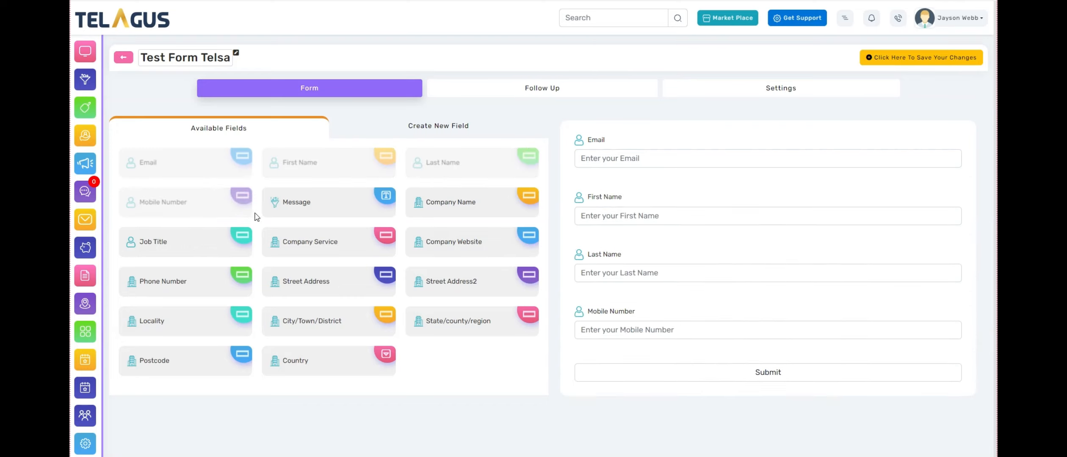
left_click(337, 210)
left_click(475, 209)
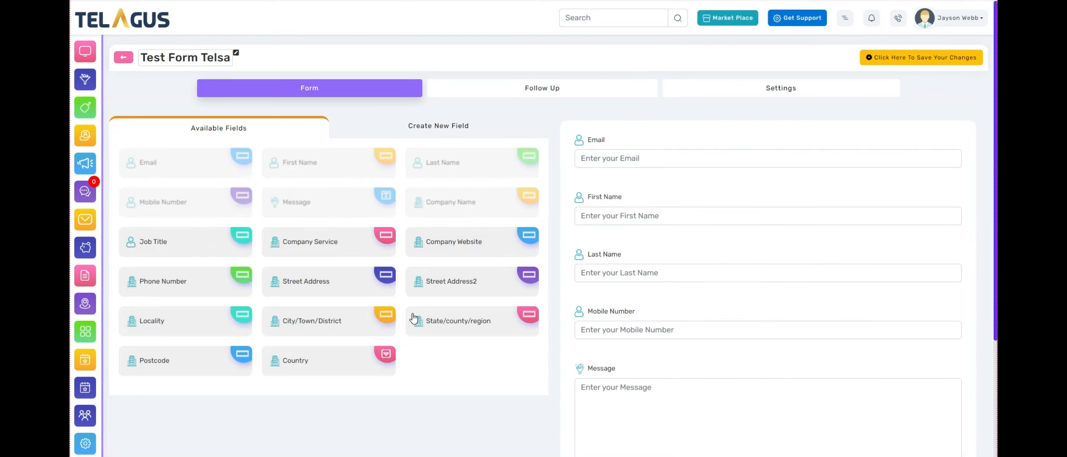
scroll(423, 302, "down", 1)
left_click(382, 314)
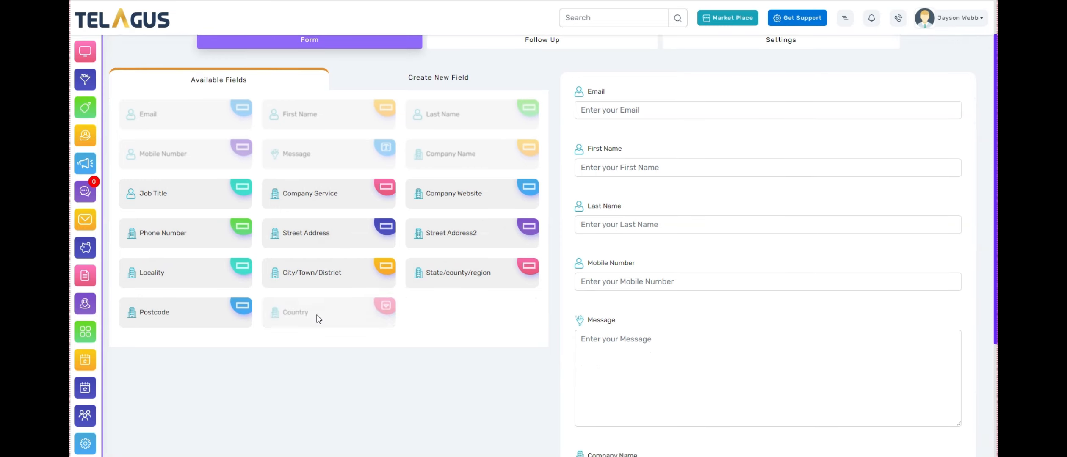
Step: Edit the First Name field with the caption Name and placeholder "Your first name", and make it required
scroll(701, 314, "down", 4)
scroll(701, 314, "up", 5)
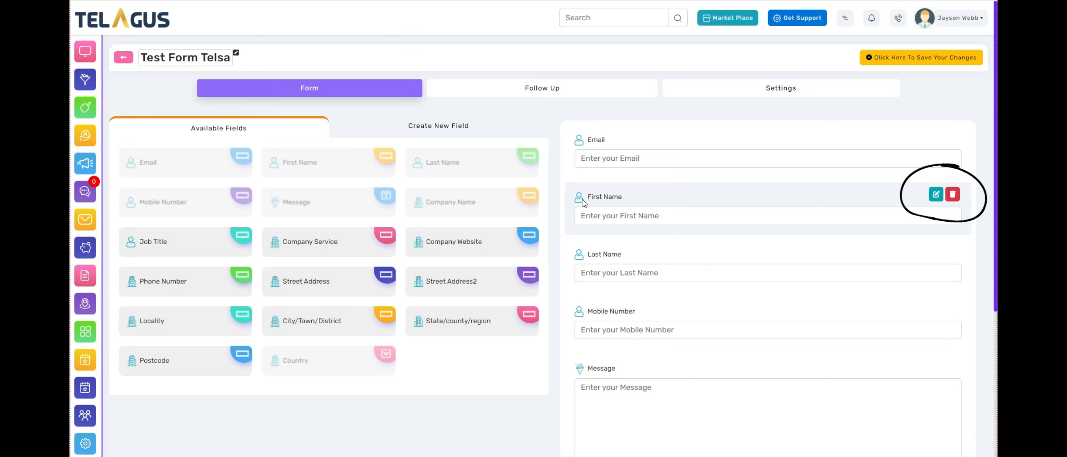
left_click(935, 195)
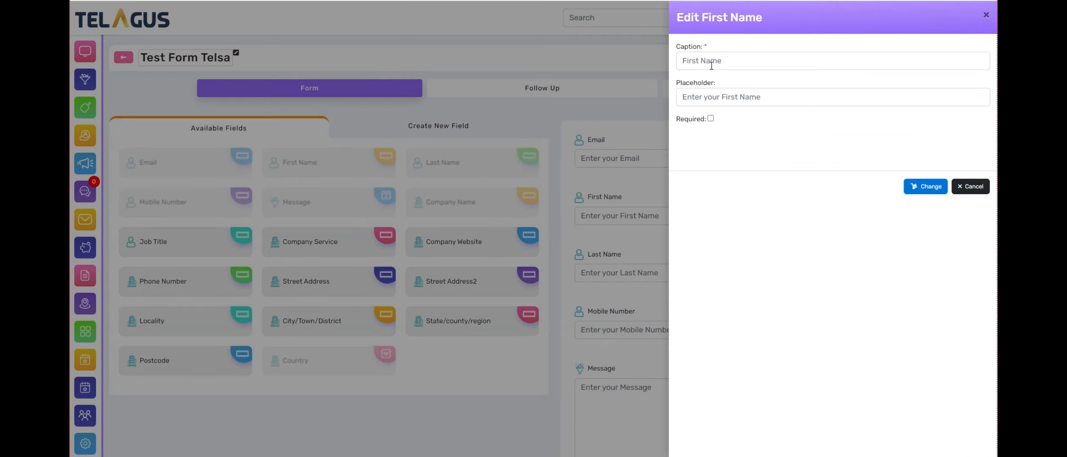
type("Name")
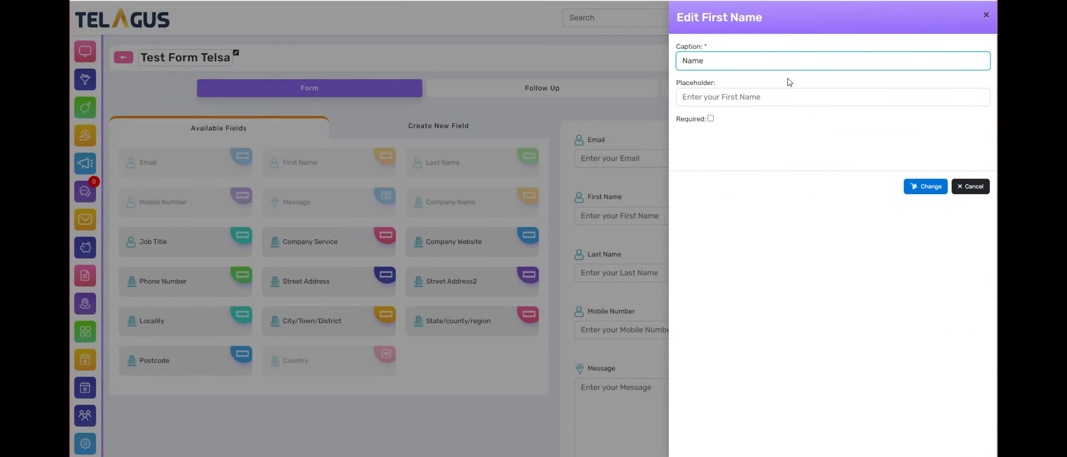
left_click(798, 98)
type("Your first name")
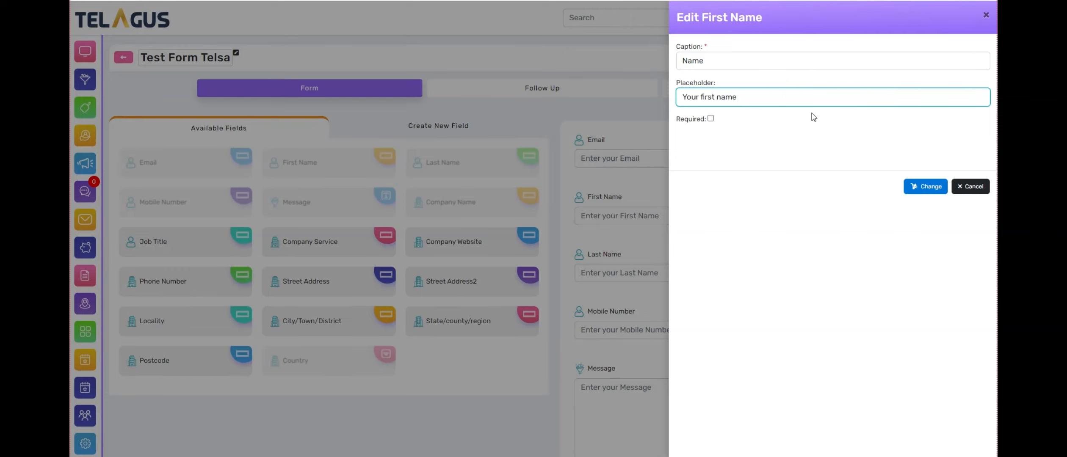
left_click(711, 119)
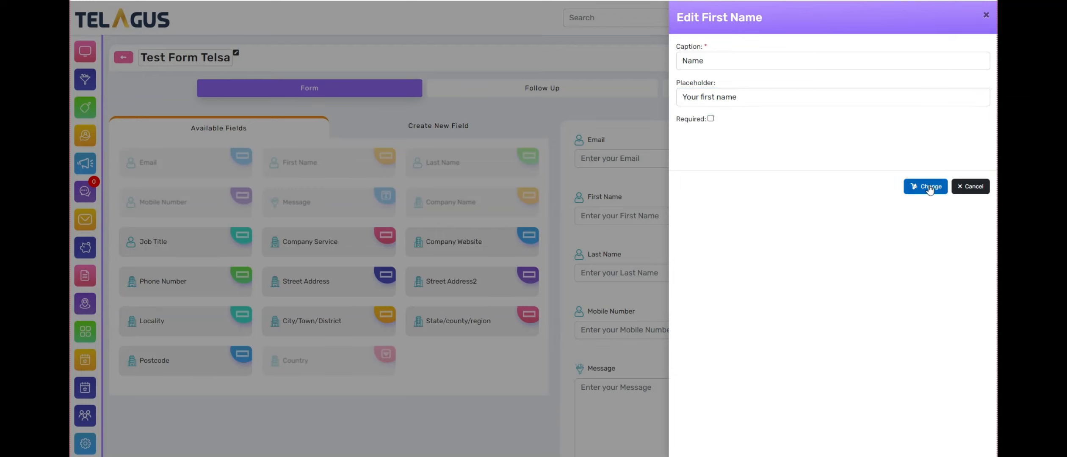
left_click(711, 119)
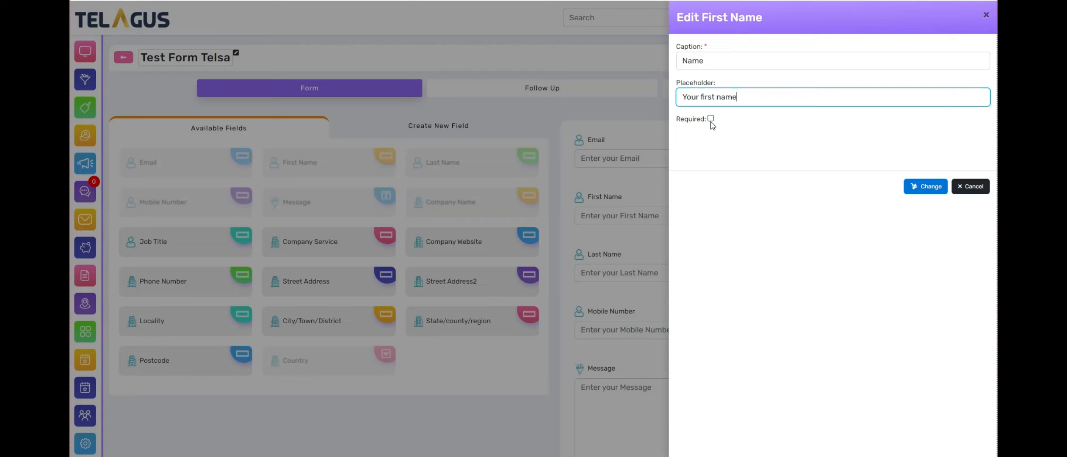
left_click(711, 119)
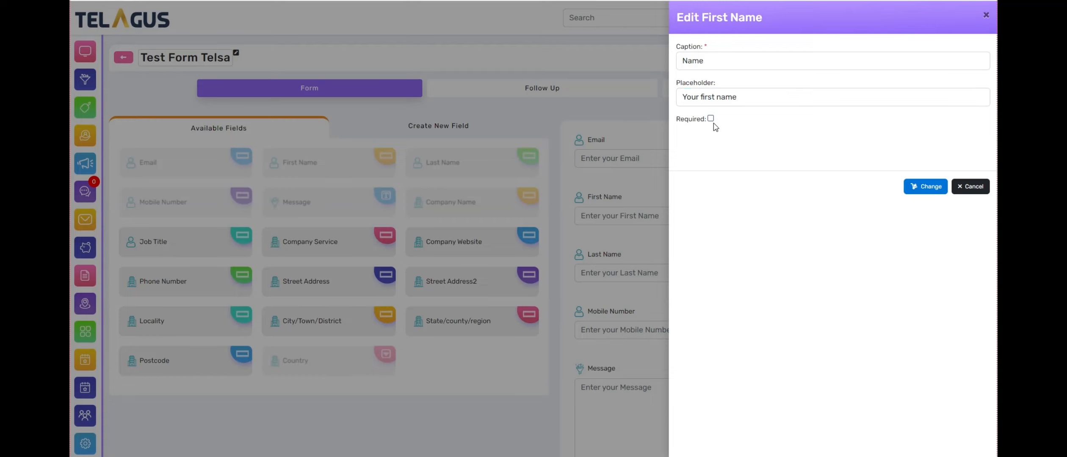
left_click(921, 188)
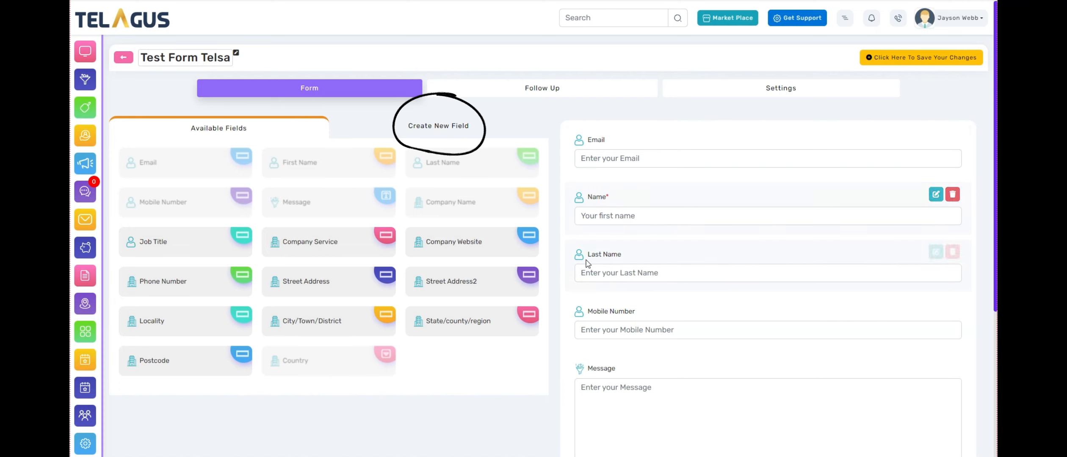
Step: Start a new Single Checkbox custom field in the Lead field group
scroll(588, 256, "down", 3)
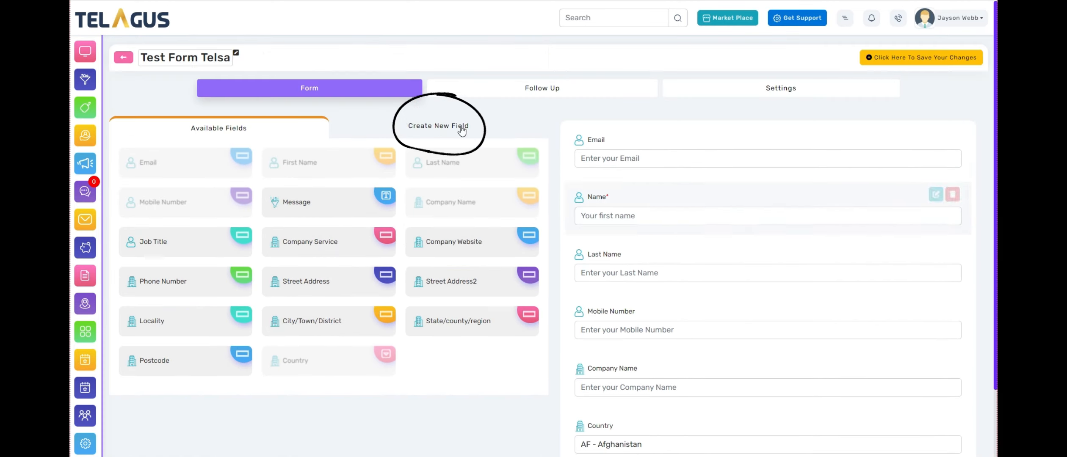
left_click(405, 127)
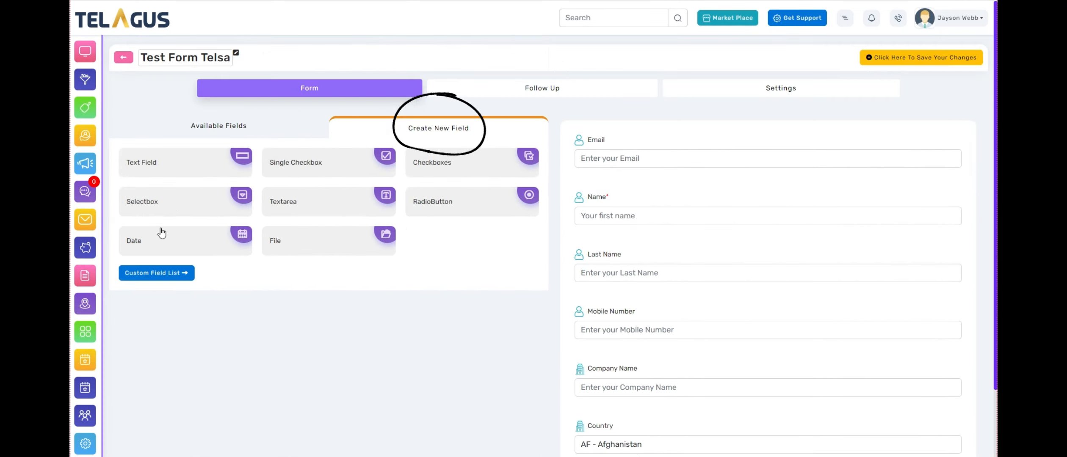
scroll(284, 313, "down", 1)
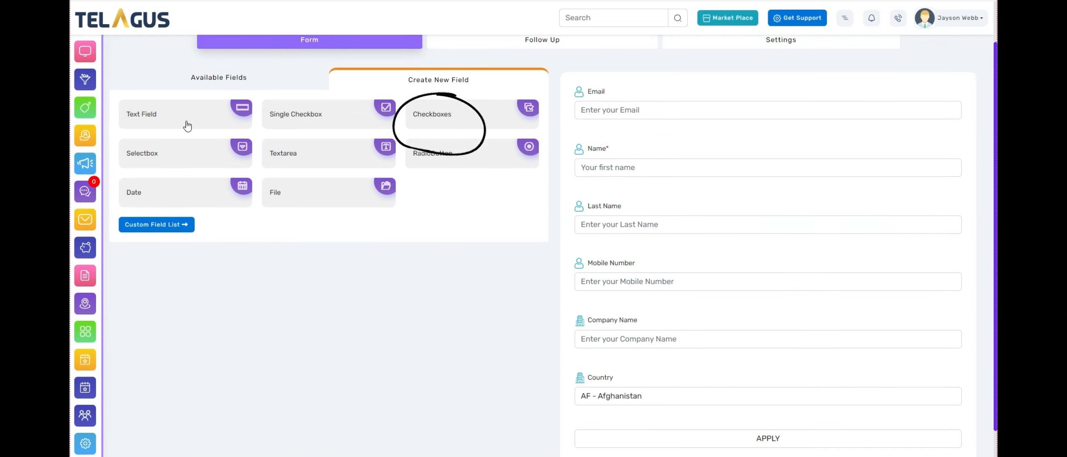
left_click(341, 123)
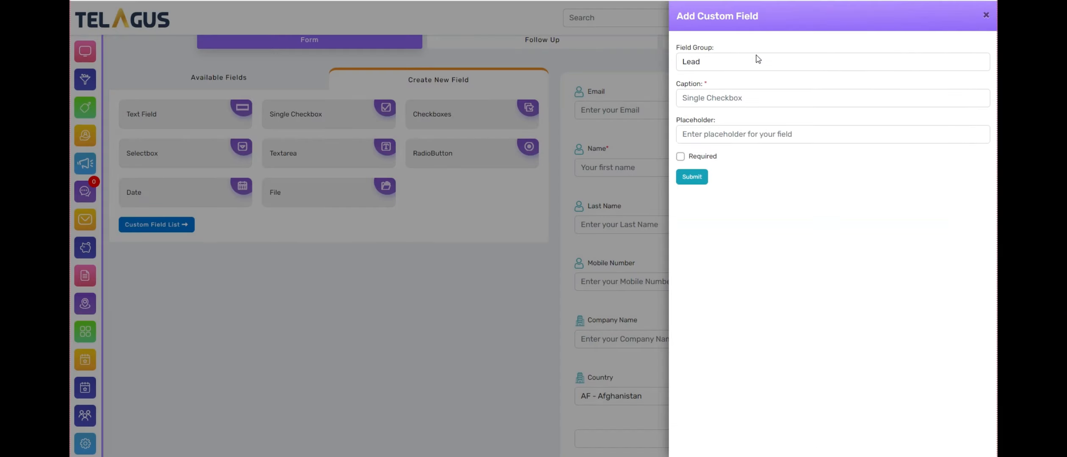
left_click(713, 62)
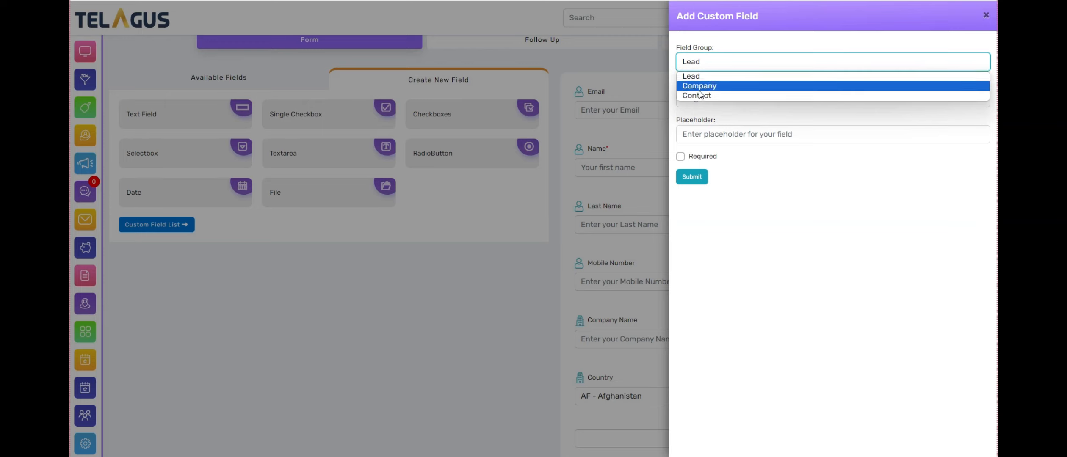
left_click(715, 64)
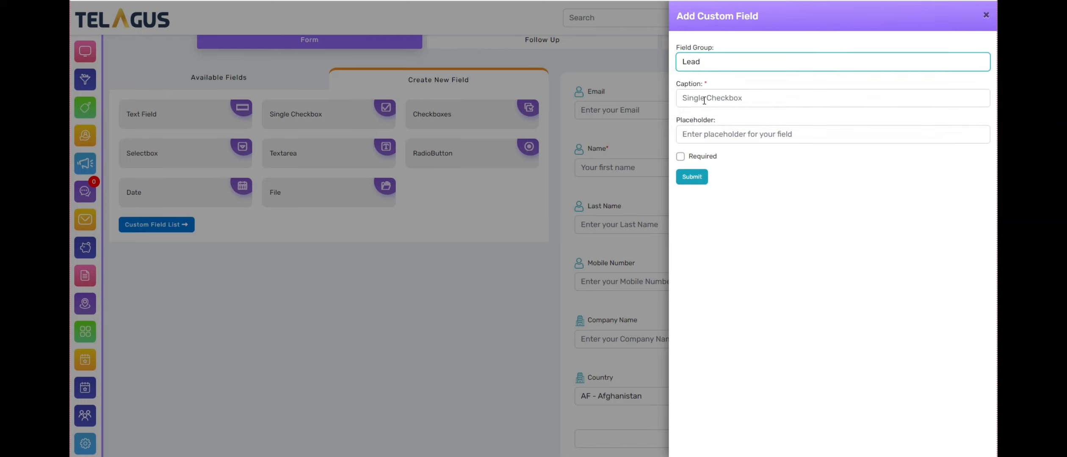
Step: Give the checkbox field the caption Single Check and placeholder "Please check one", make it required and submit it
left_click(701, 98)
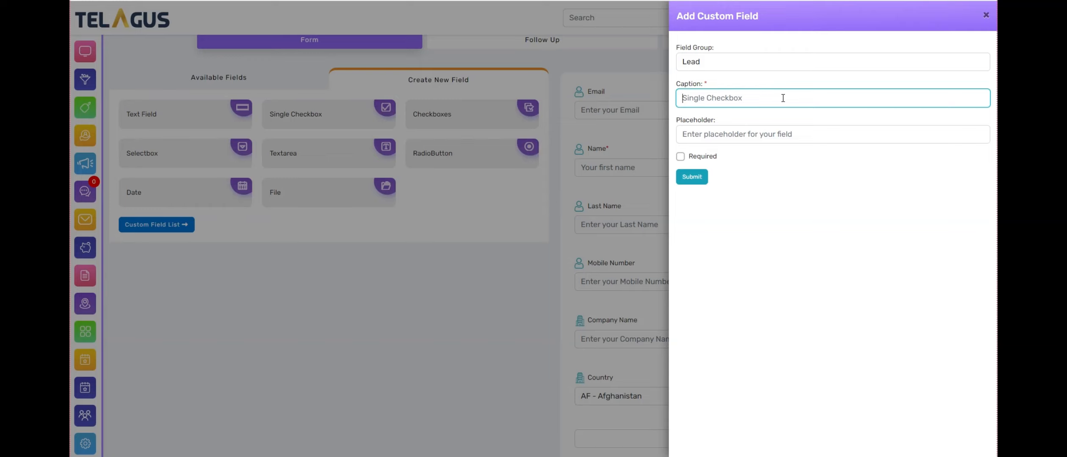
type("Single Check")
key("Tab")
type("Plea")
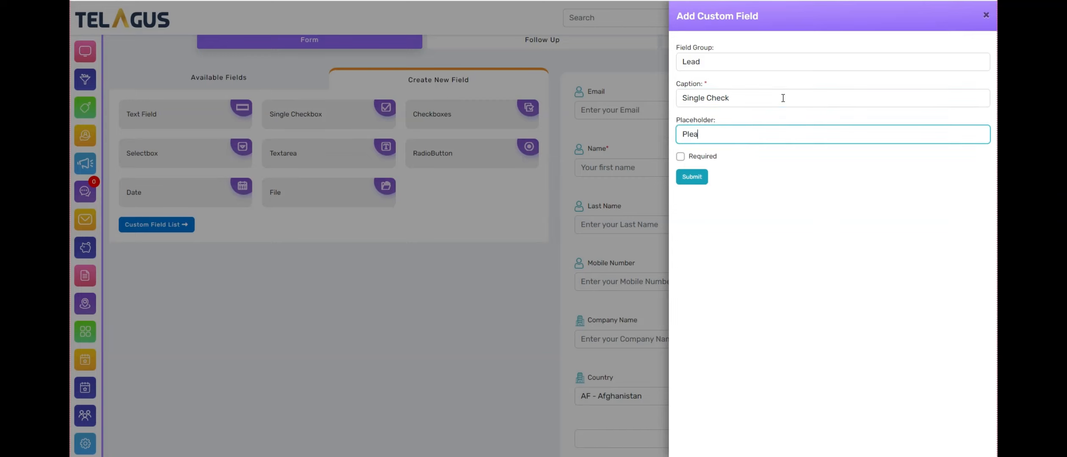
type("se check one")
left_click(695, 157)
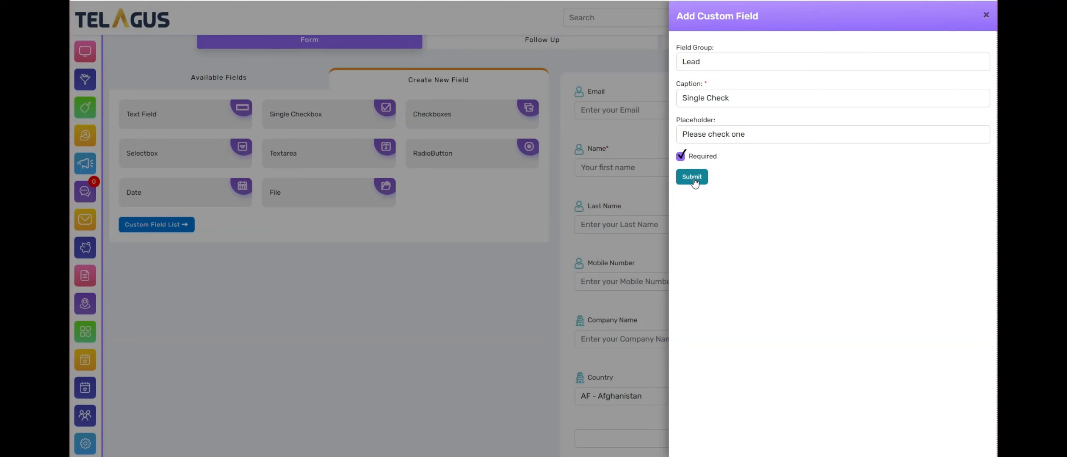
left_click(692, 177)
left_click(533, 286)
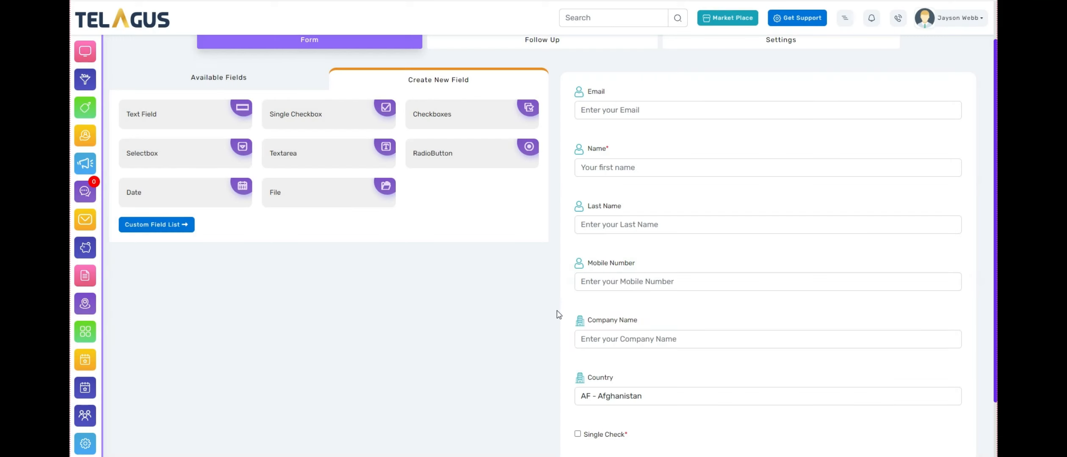
Step: Move the Single Check field directly below the Name field in the form
scroll(577, 262, "down", 2)
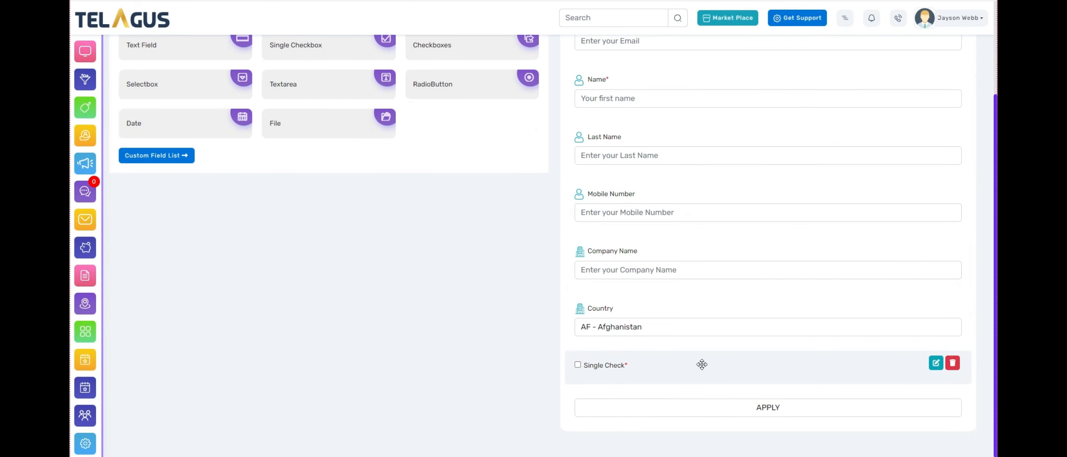
left_click_drag(698, 361, 705, 132)
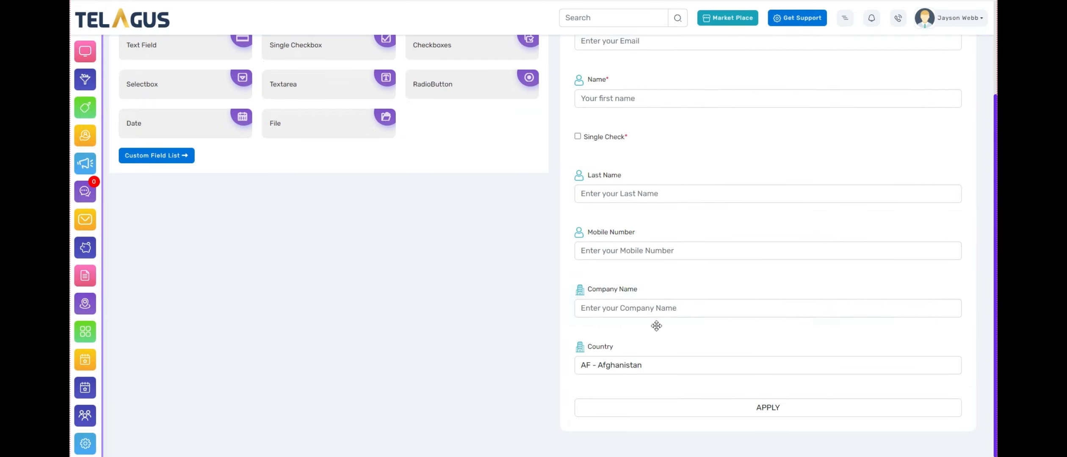
Step: Start a Checkboxes custom field in the Lead group with caption Multiple Check and placeholder "Check multiple", and make it required
scroll(464, 257, "up", 2)
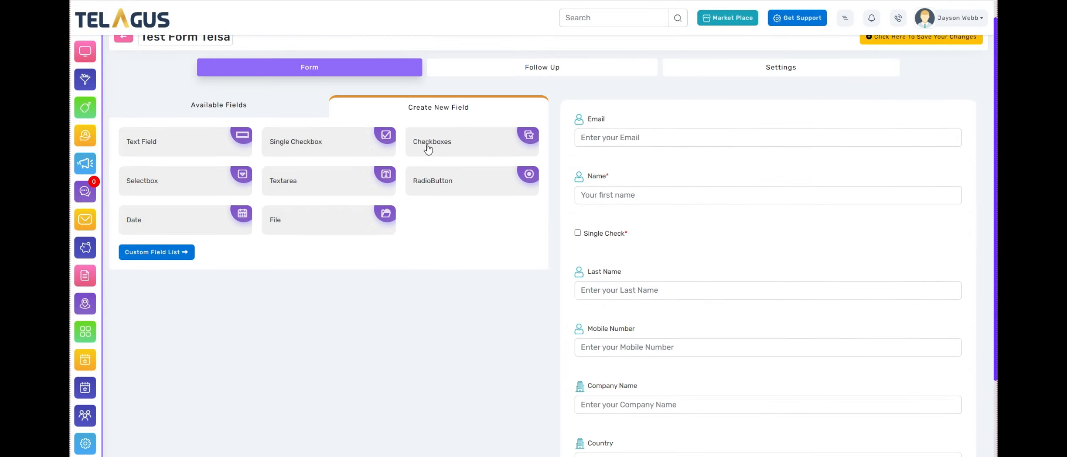
left_click(457, 149)
left_click(700, 99)
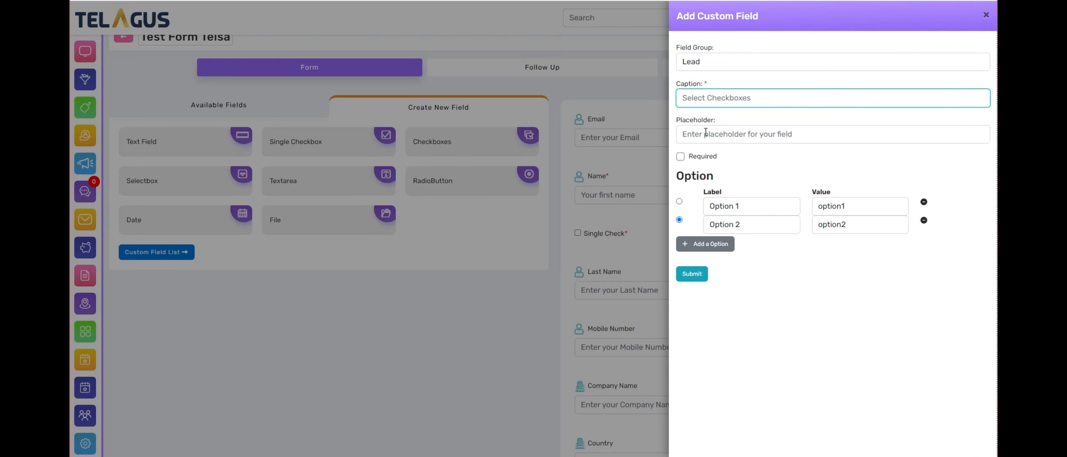
type("Multiple Check")
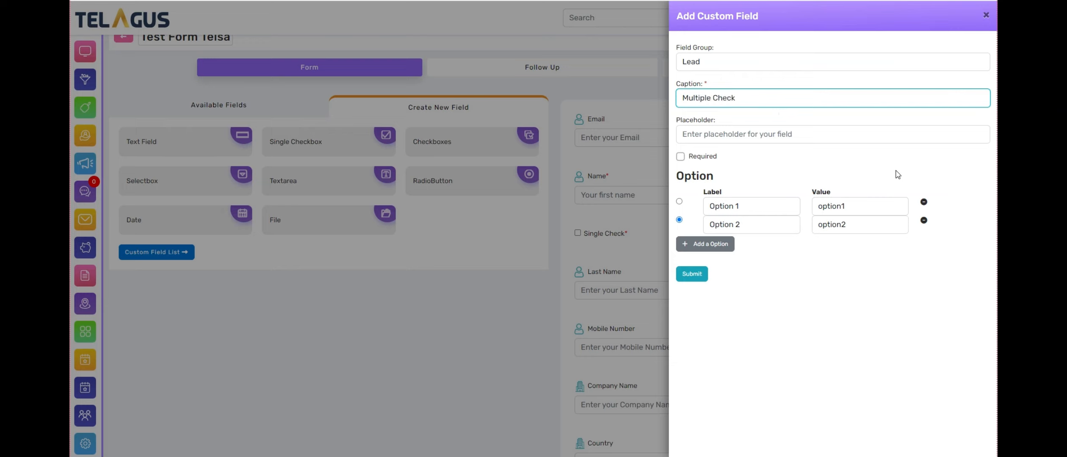
left_click(805, 133)
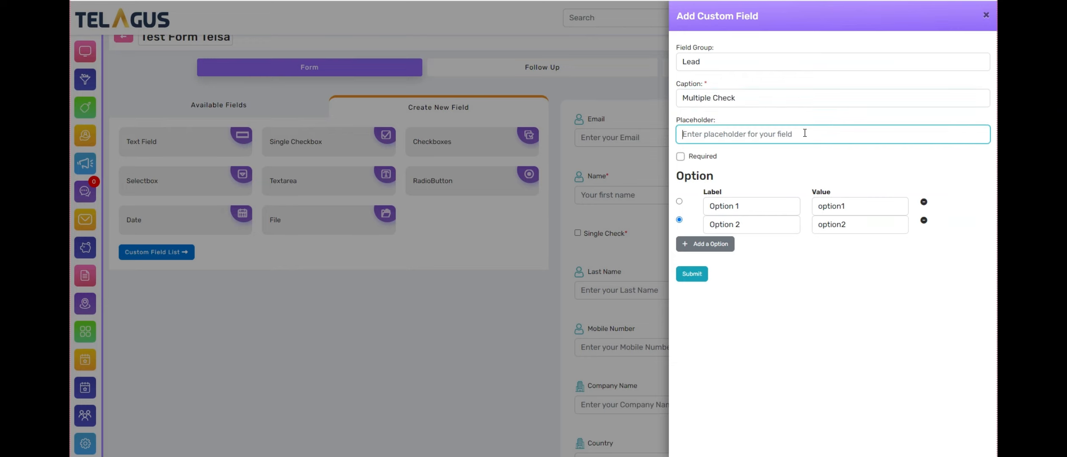
type("Check multiple")
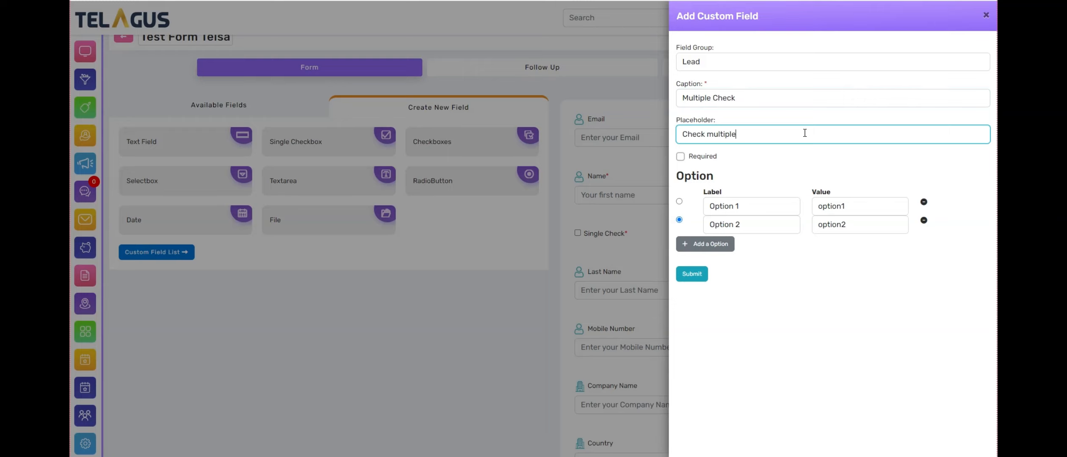
left_click(681, 156)
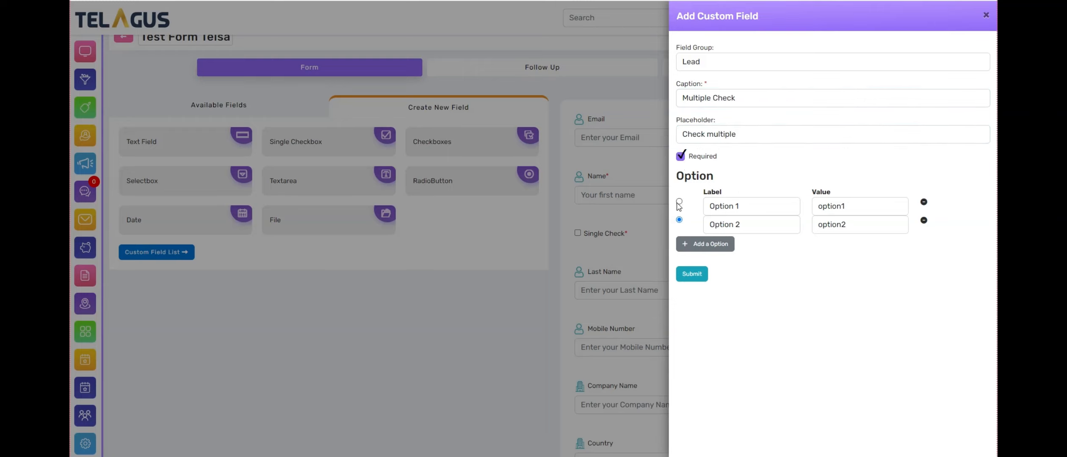
Step: Open the first option's label and value of the Multiple Check field for editing
left_click(763, 205)
left_click_drag(744, 208, 695, 211)
left_click(762, 208)
left_click(865, 209)
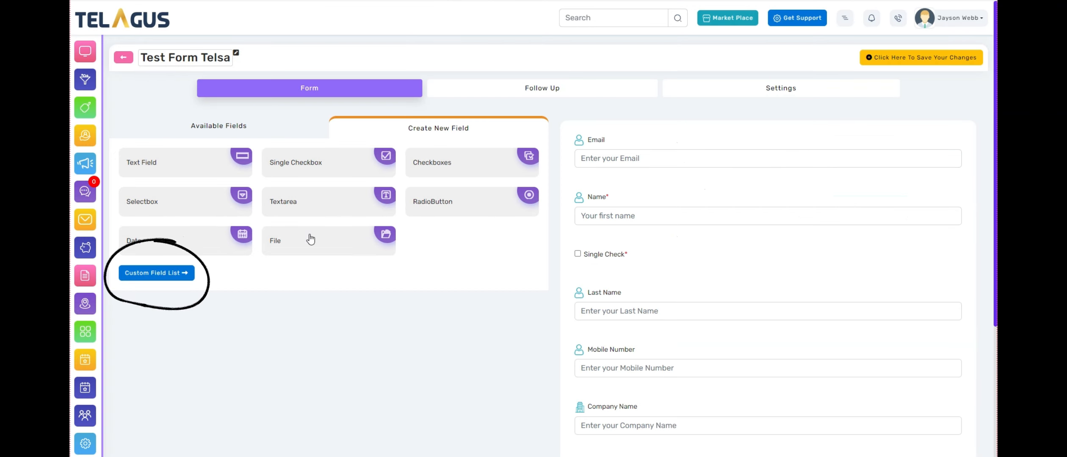
Step: Show the list of custom fields and open the Single Check field for editing
left_click(191, 273)
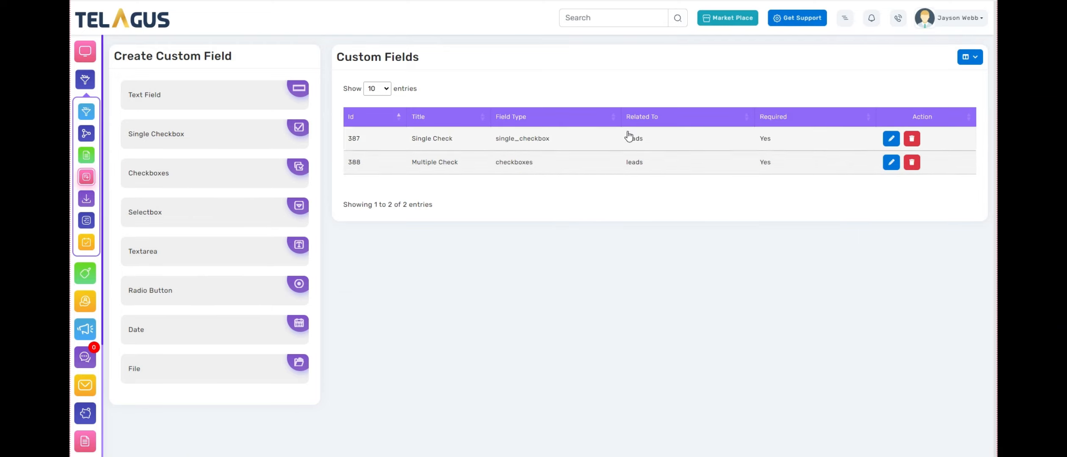
left_click(891, 139)
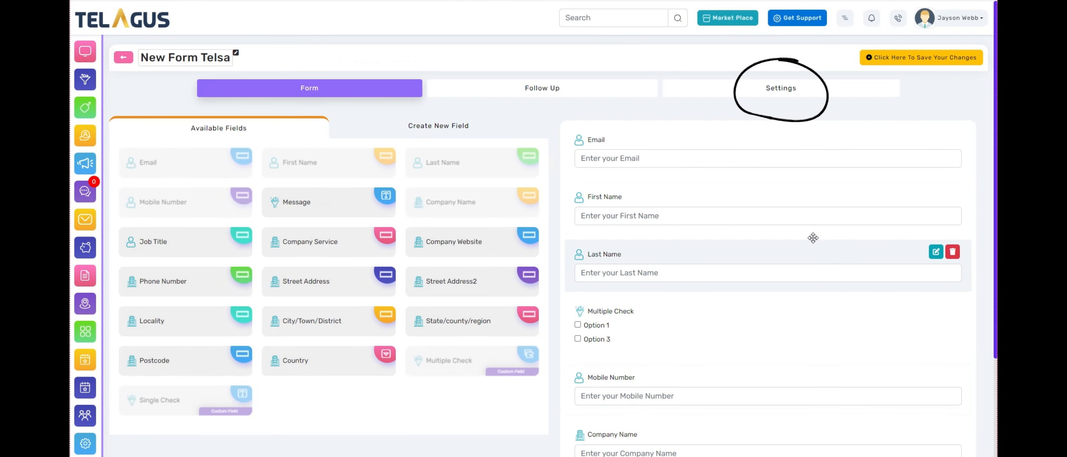
Step: Open the settings of New Form Telsa and choose Leads as the position for submissions
left_click(783, 90)
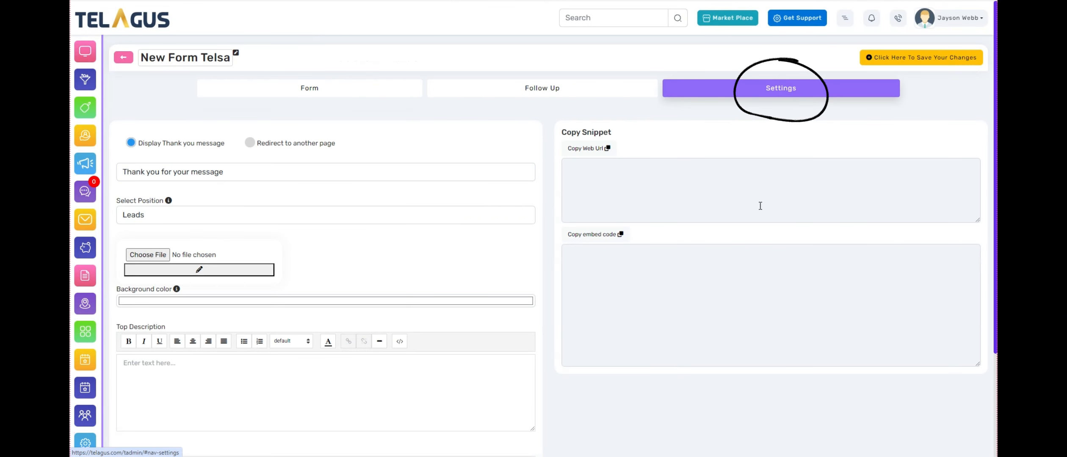
mouse_move(168, 203)
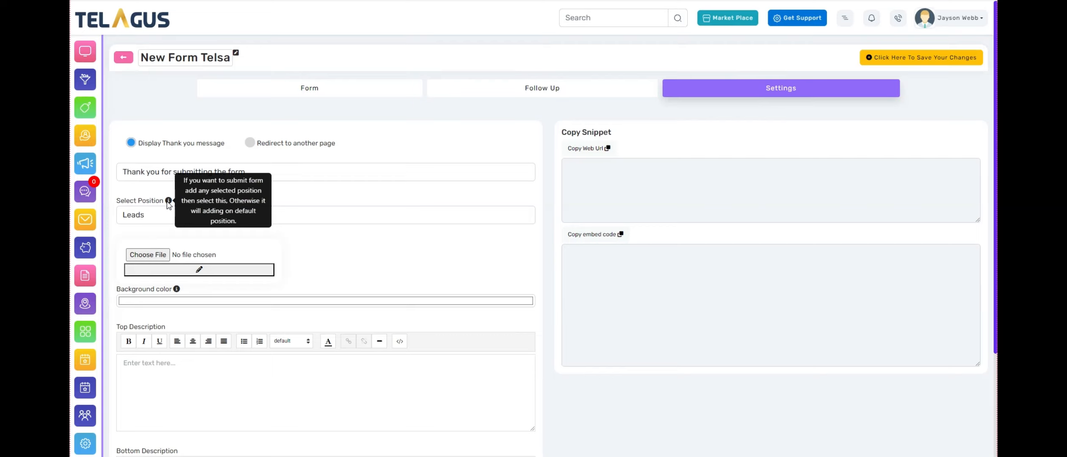
left_click(161, 217)
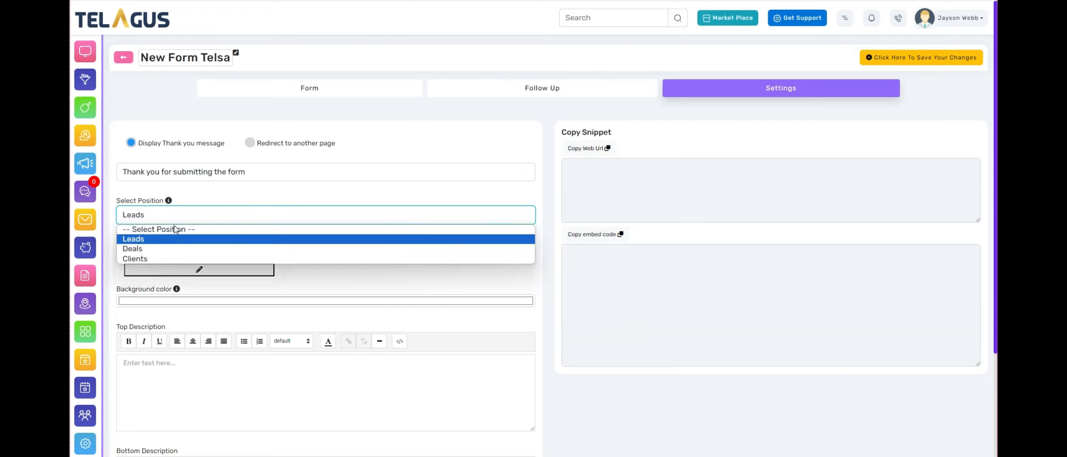
left_click(136, 241)
Step: Set the form's background color to pale yellow and color the Bottom Description text dark blue
scroll(179, 228, "down", 5)
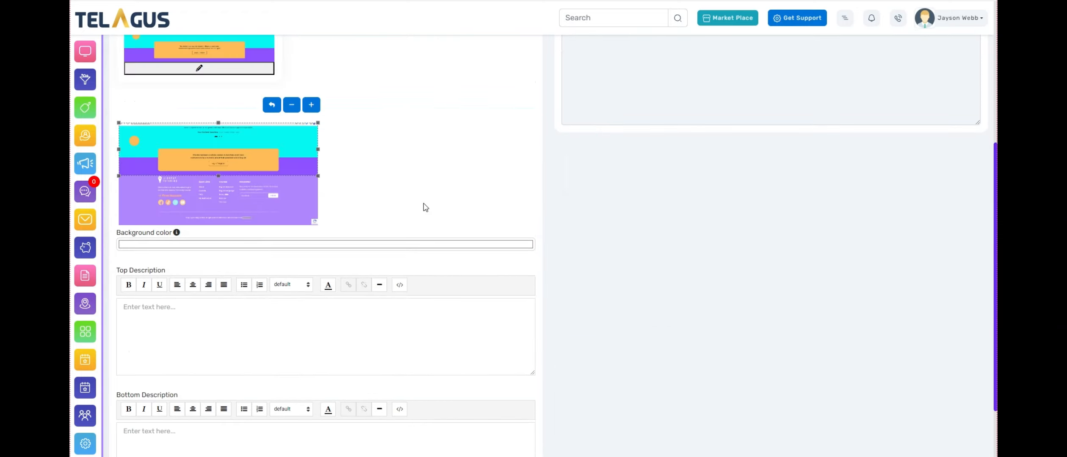
scroll(283, 193, "down", 1)
left_click(280, 197)
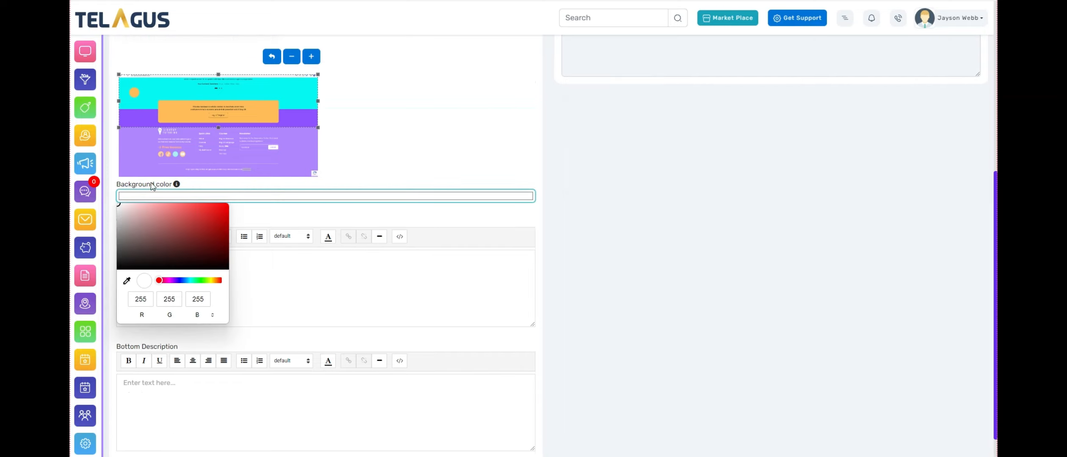
left_click(196, 224)
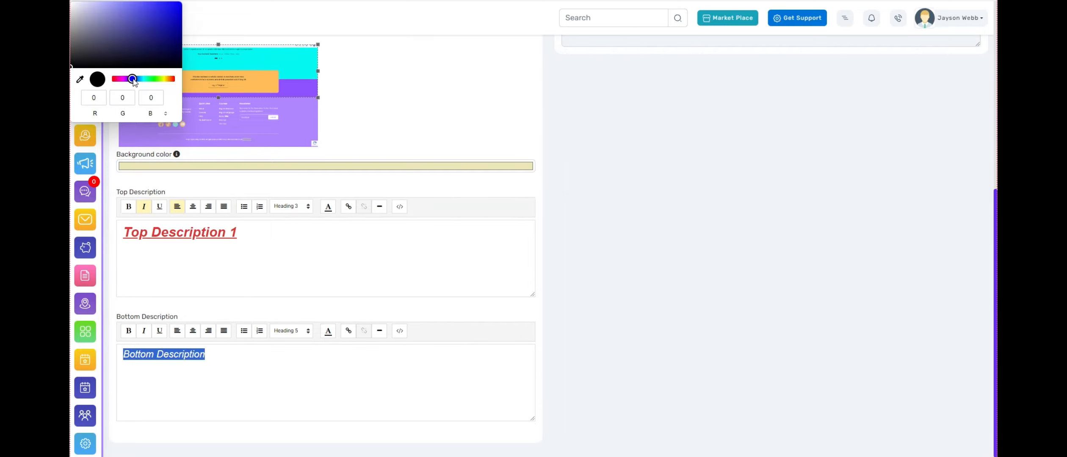
left_click(161, 14)
left_click(256, 365)
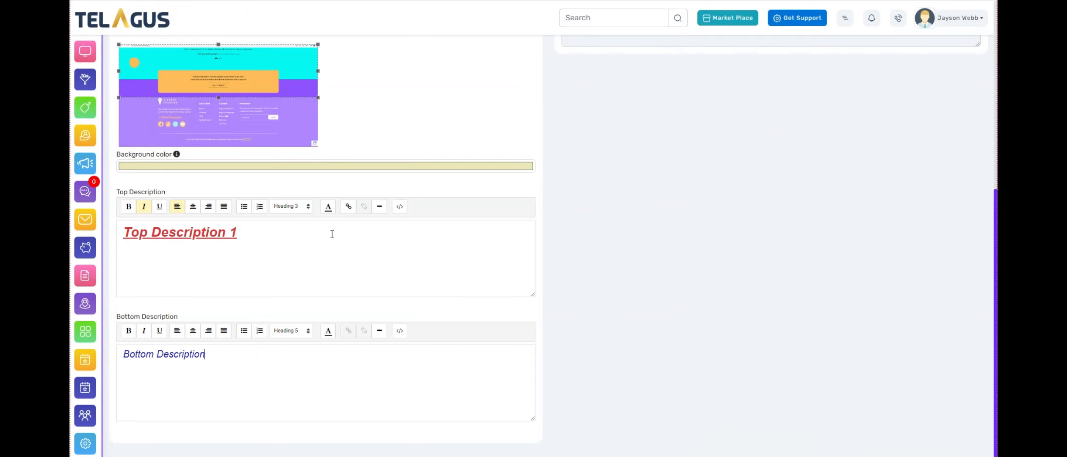
Step: Review the settings of New Form Telsa and save the form's changes
scroll(771, 353, "up", 8)
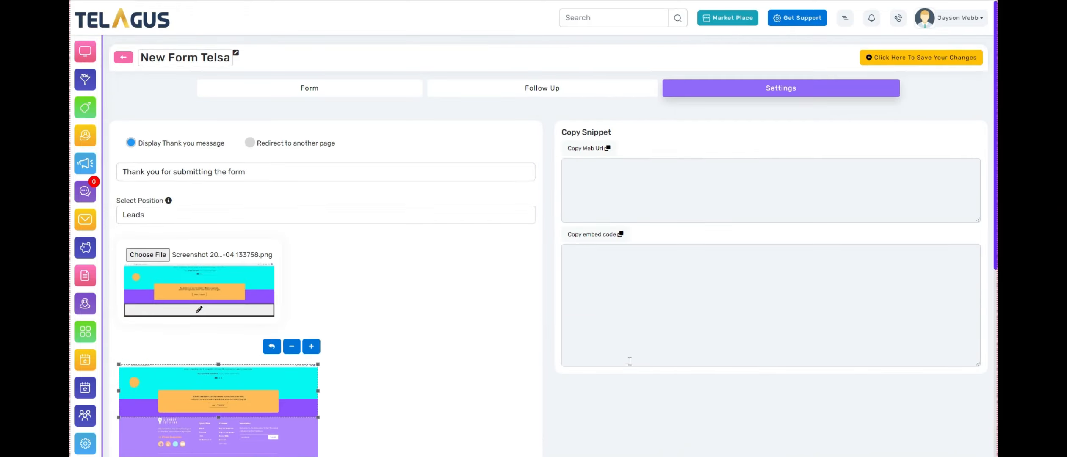
scroll(318, 335, "down", 8)
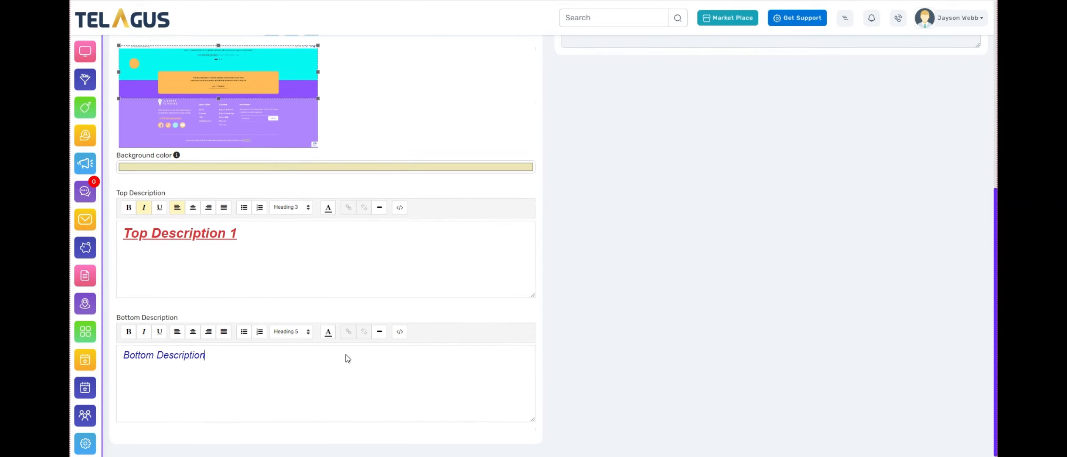
scroll(309, 394, "up", 8)
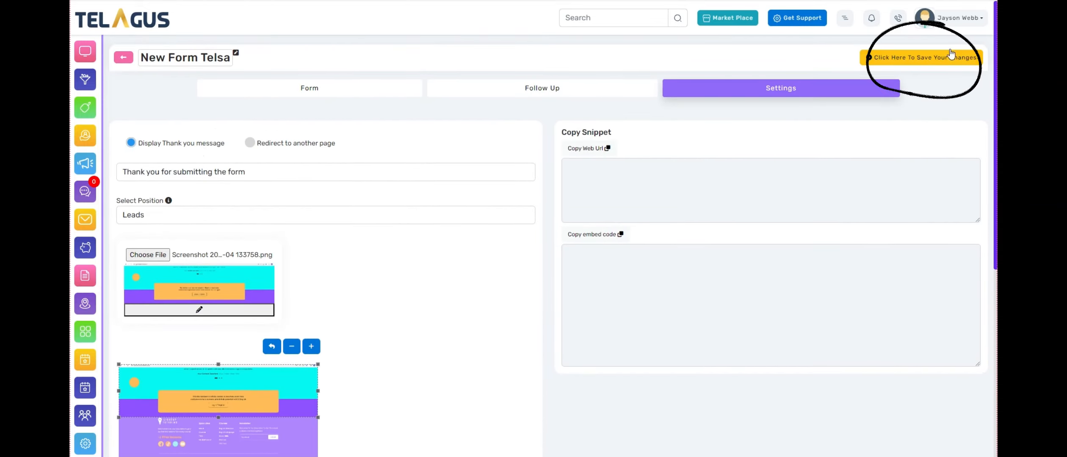
left_click(931, 63)
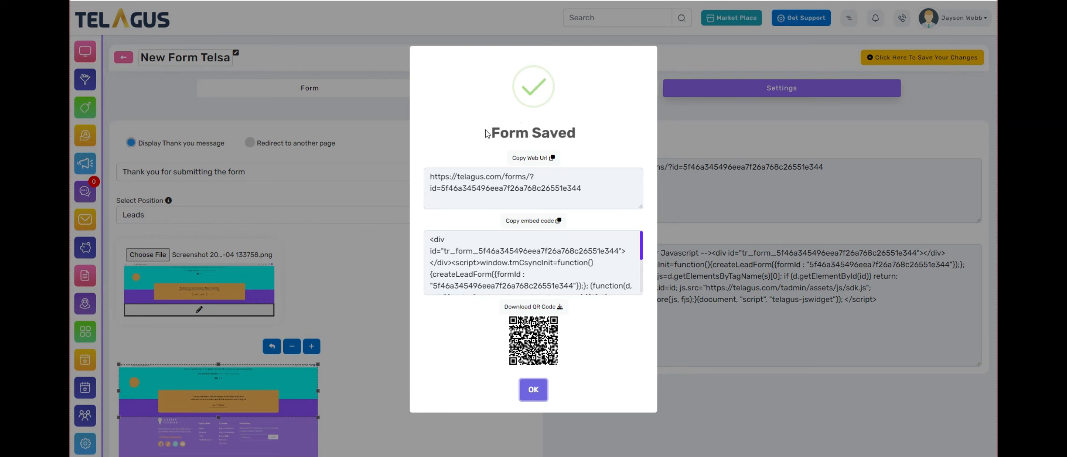
Step: Copy the saved form's web URL and look through its embed code
left_click_drag(488, 133, 575, 132)
left_click(531, 158)
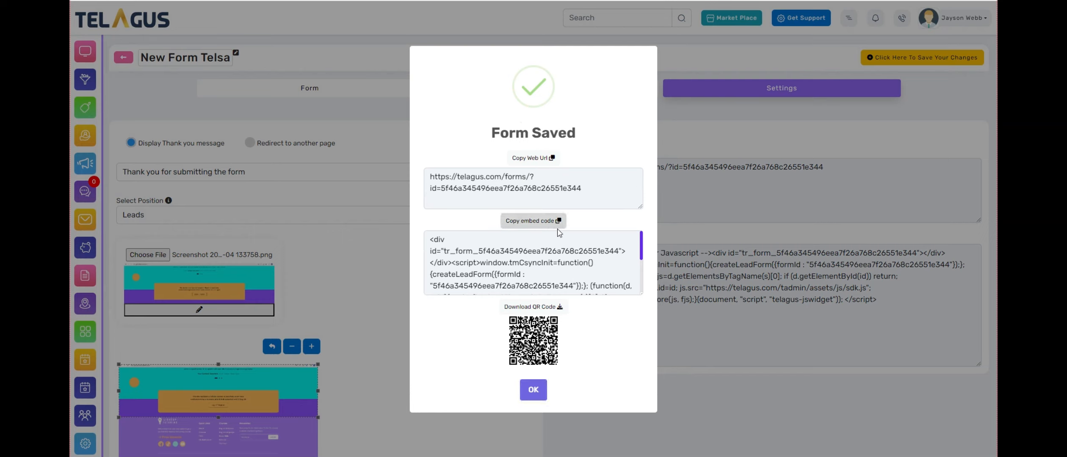
scroll(511, 271, "down", 3)
scroll(512, 271, "up", 5)
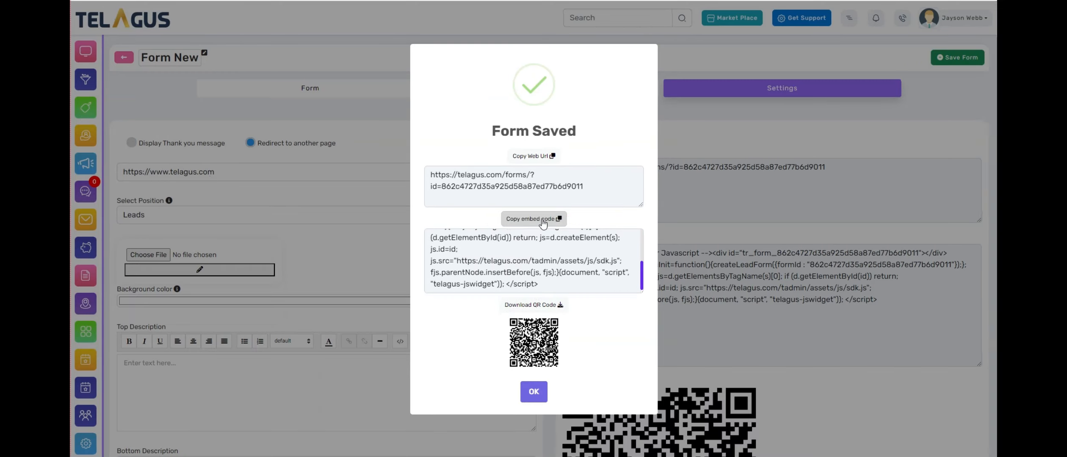
Step: Copy the form's embed code and download its QR code
left_click(519, 218)
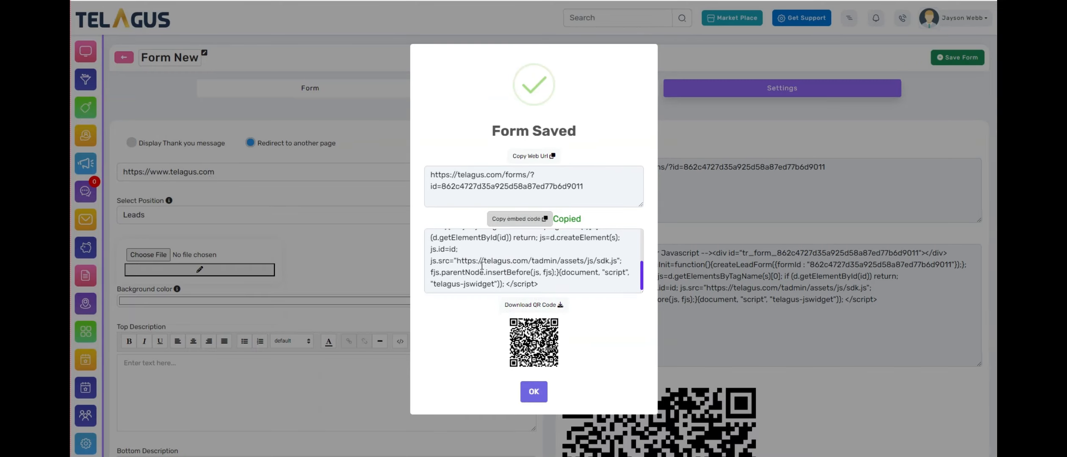
scroll(482, 266, "up", 5)
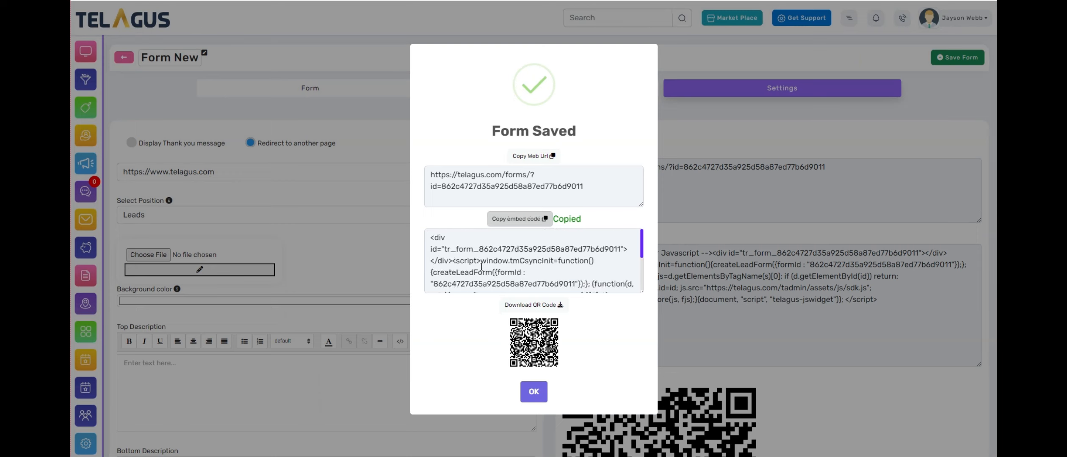
left_click(541, 309)
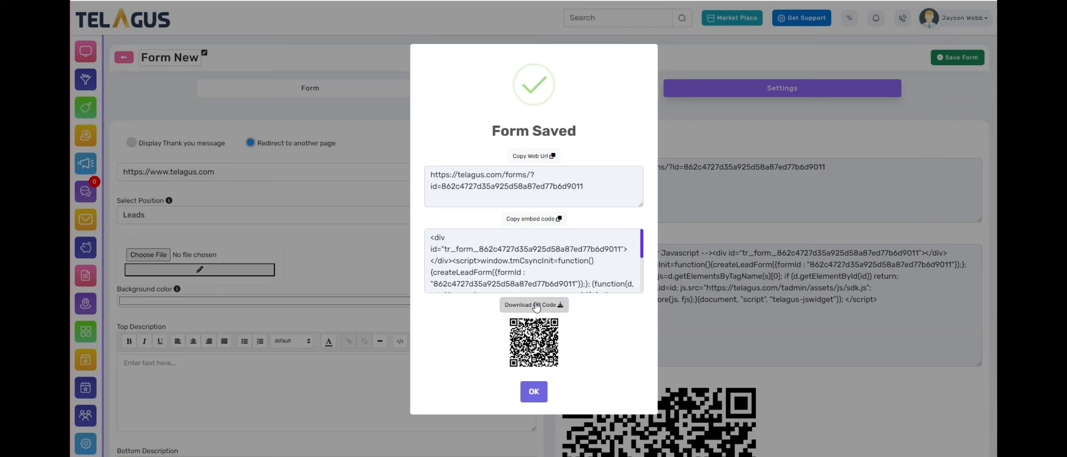
Step: View the published New Form Telsa page and examine its title, Top Description and Email field
left_click(833, 19)
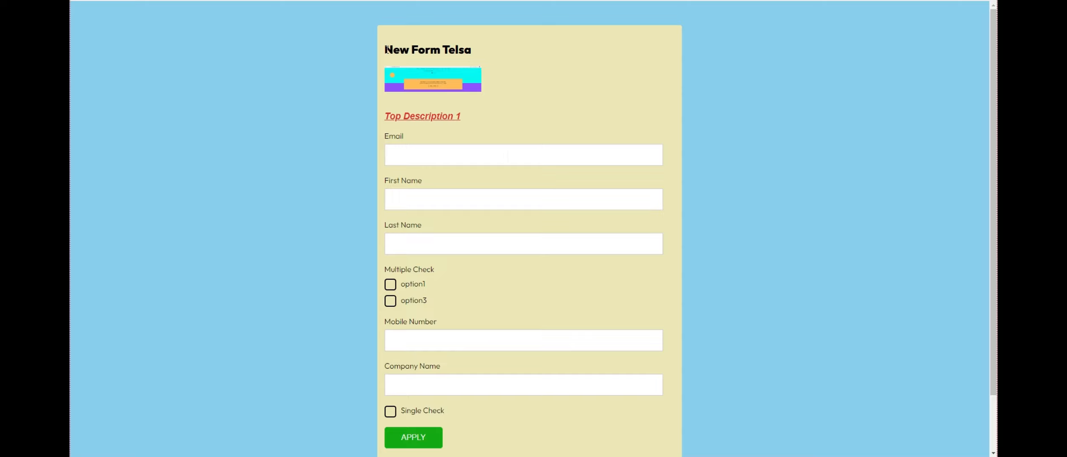
left_click_drag(386, 49, 473, 47)
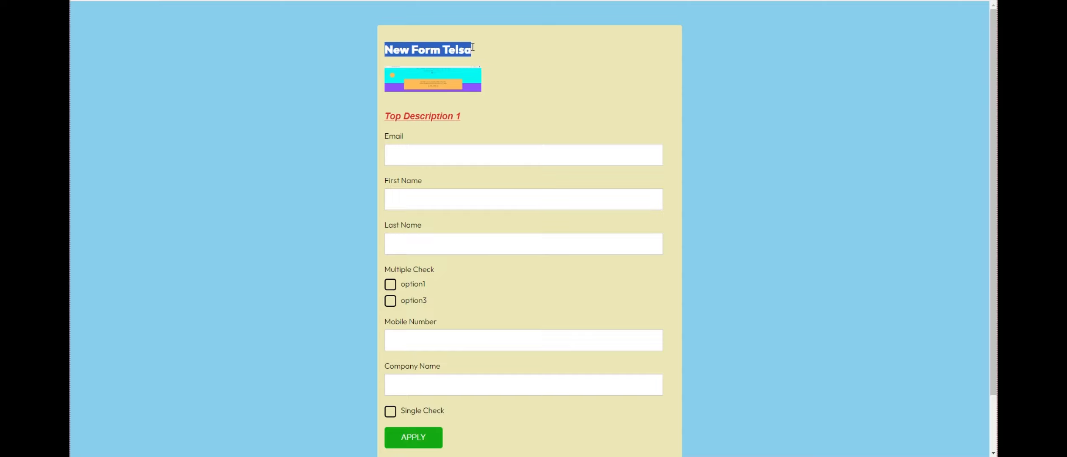
left_click(472, 49)
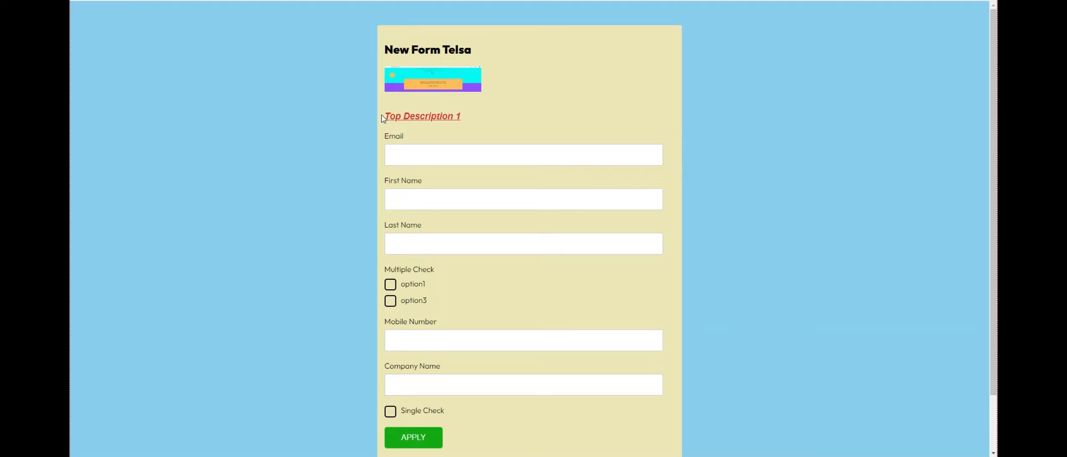
left_click_drag(389, 115, 463, 116)
left_click(461, 122)
left_click_drag(417, 135, 384, 143)
left_click(404, 155)
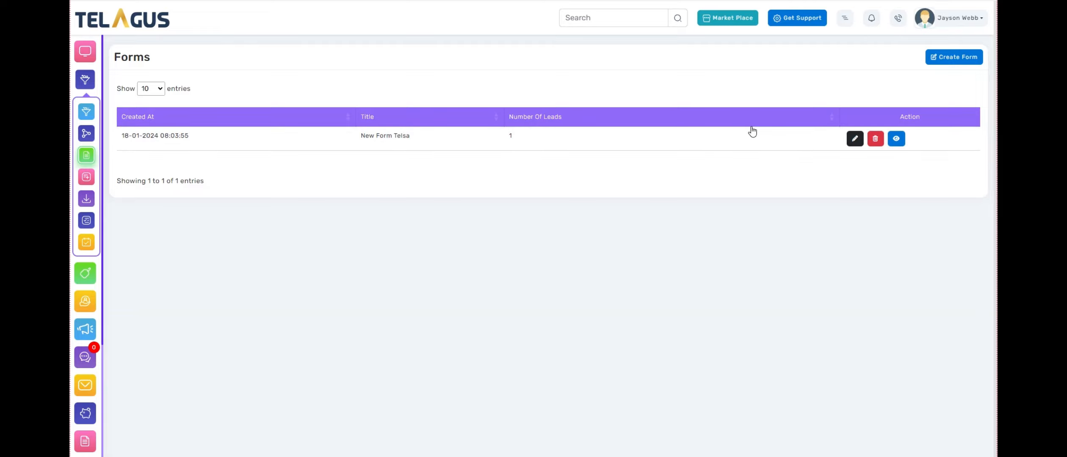
Step: Show the leads collected by New Form Telsa and open the listed lead for editing
left_click(897, 141)
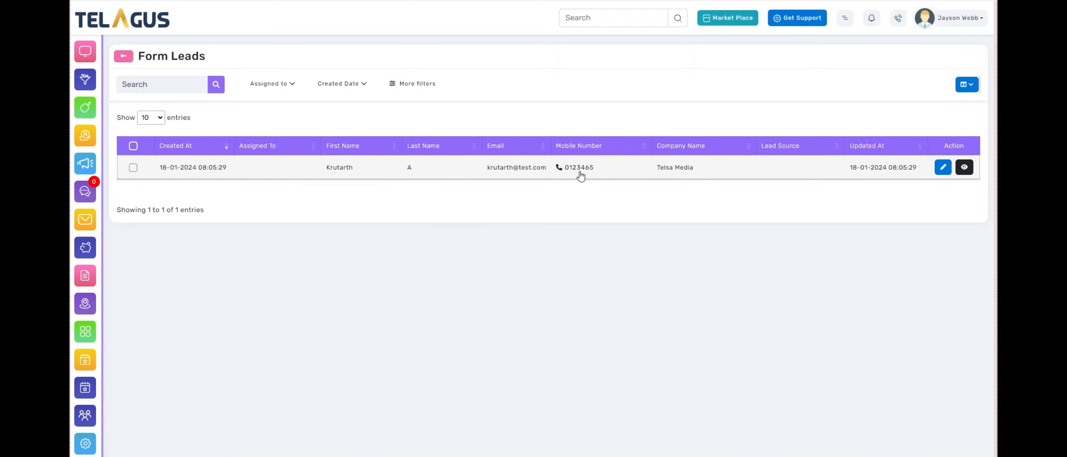
left_click_drag(206, 59, 139, 56)
left_click(492, 202)
left_click(944, 167)
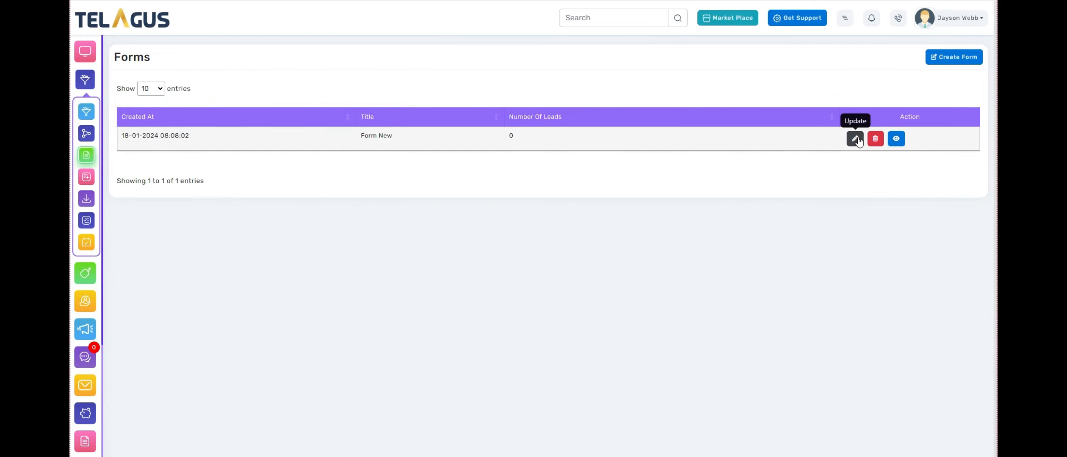
left_click(856, 138)
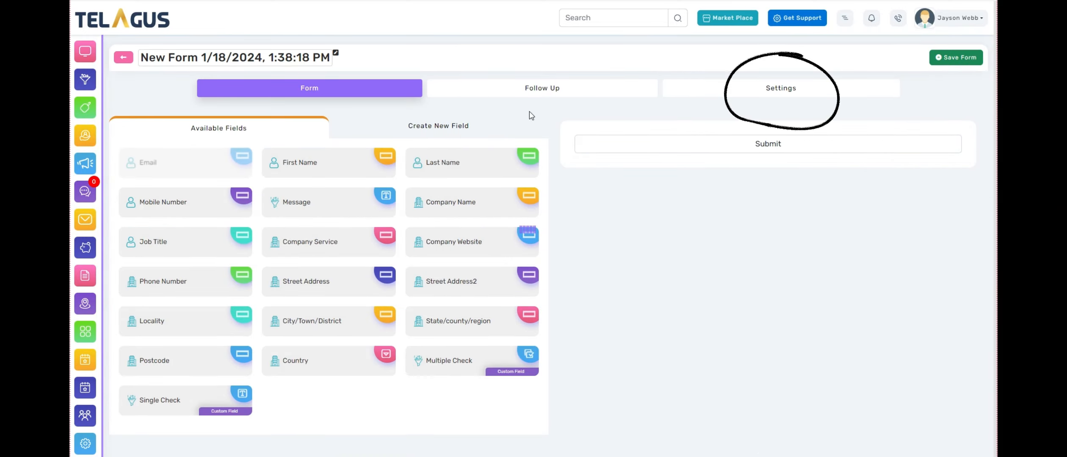
left_click(776, 90)
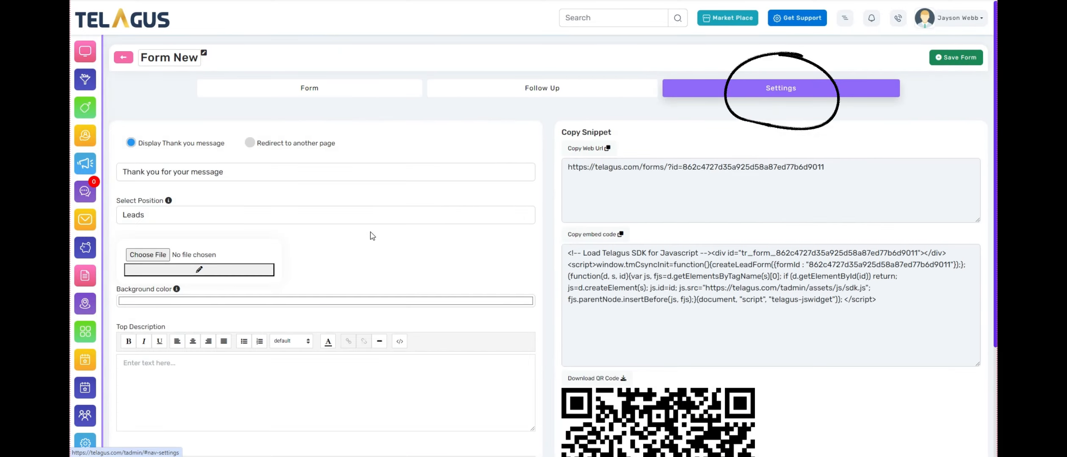
scroll(322, 204, "down", 1)
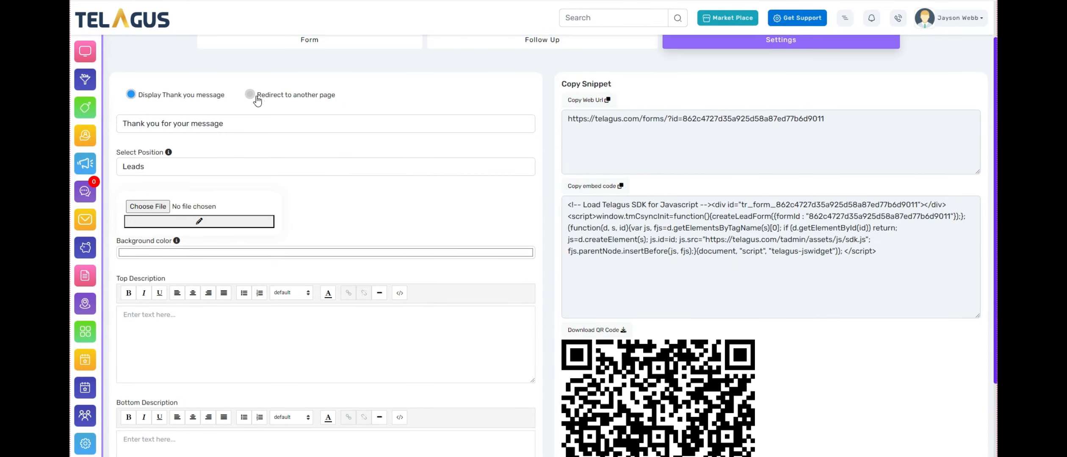
left_click(255, 97)
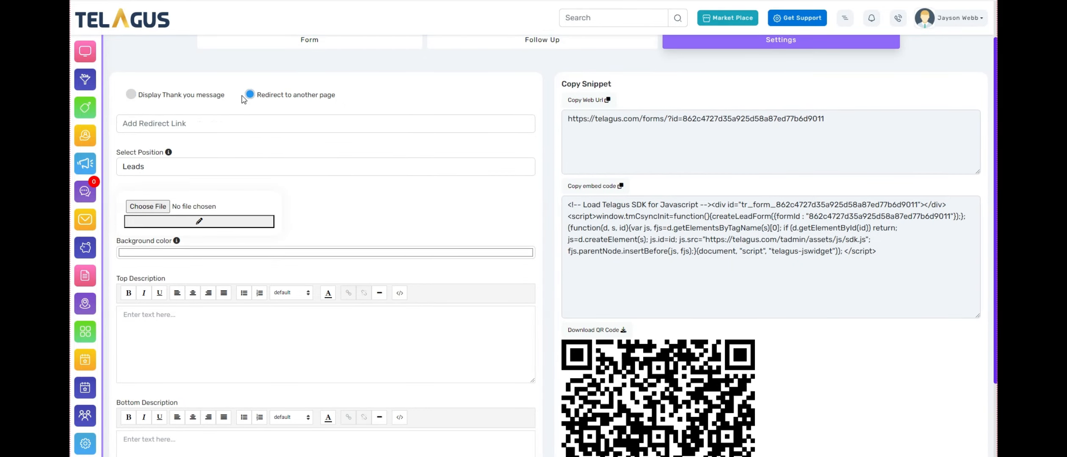
left_click(206, 124)
type("https://")
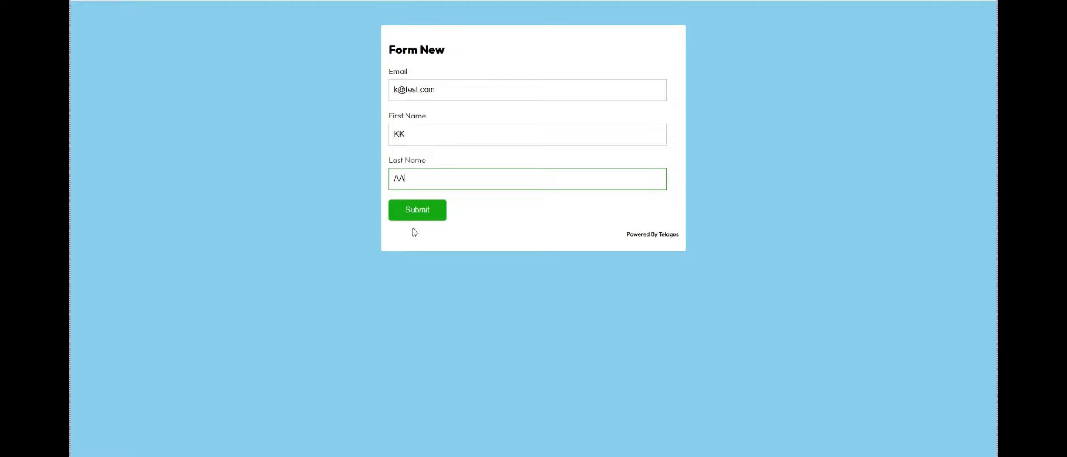
Step: Submit the published Form New with the filled-in email, first name and last name
left_click(419, 215)
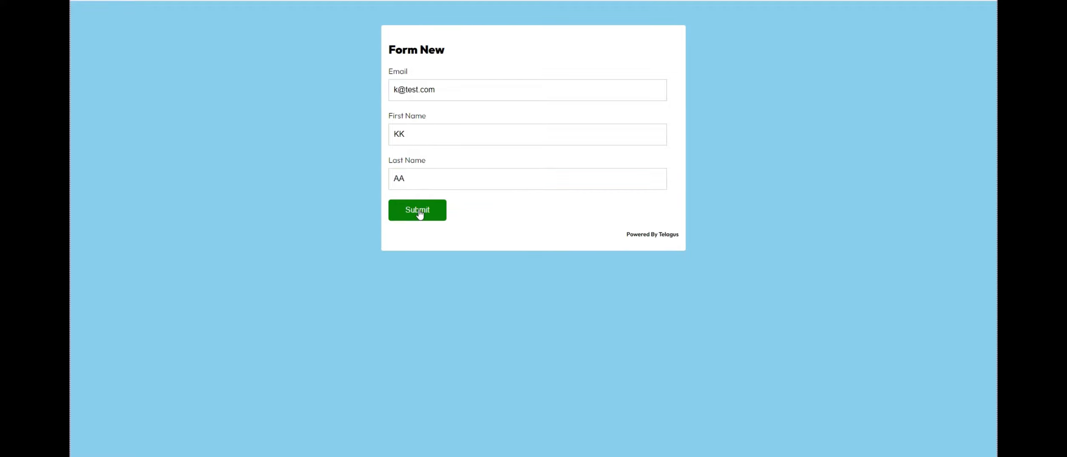